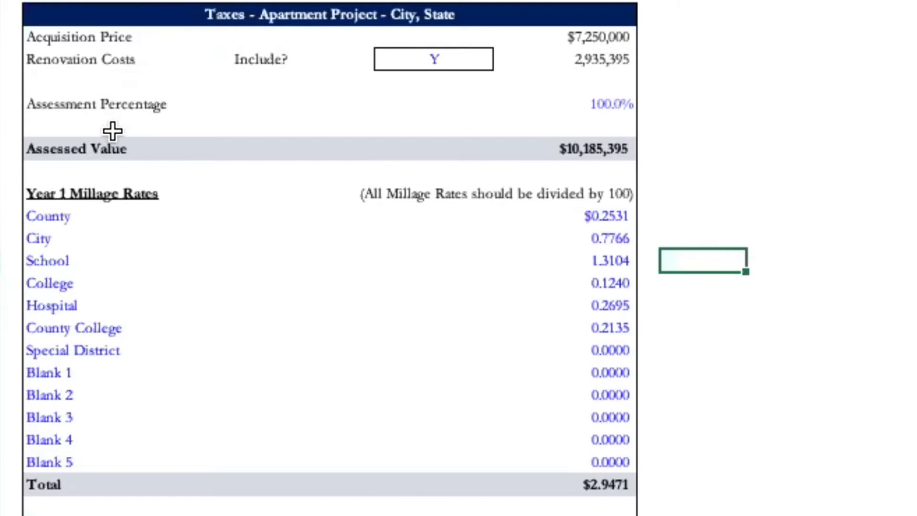
- Point out the Assessed Value line and the millage-rate note in row 15
left_click(183, 150)
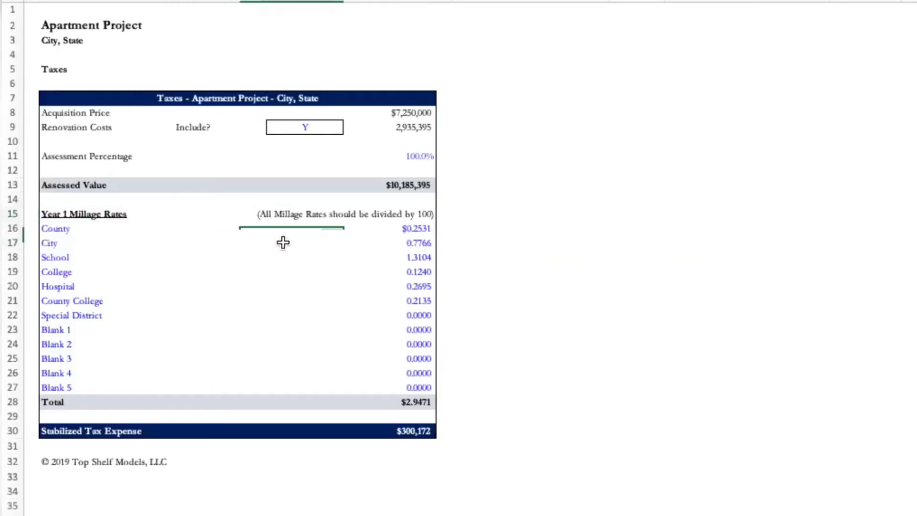
left_click_drag(272, 213, 400, 216)
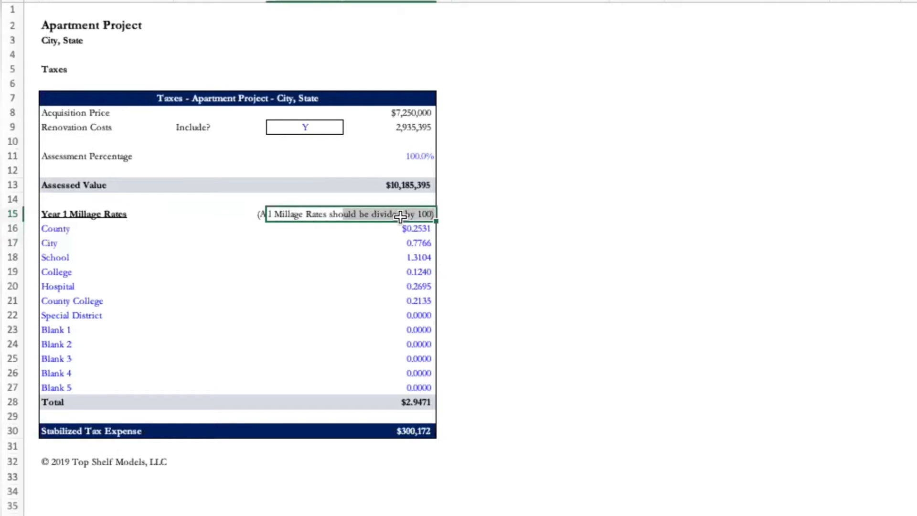
left_click(250, 218)
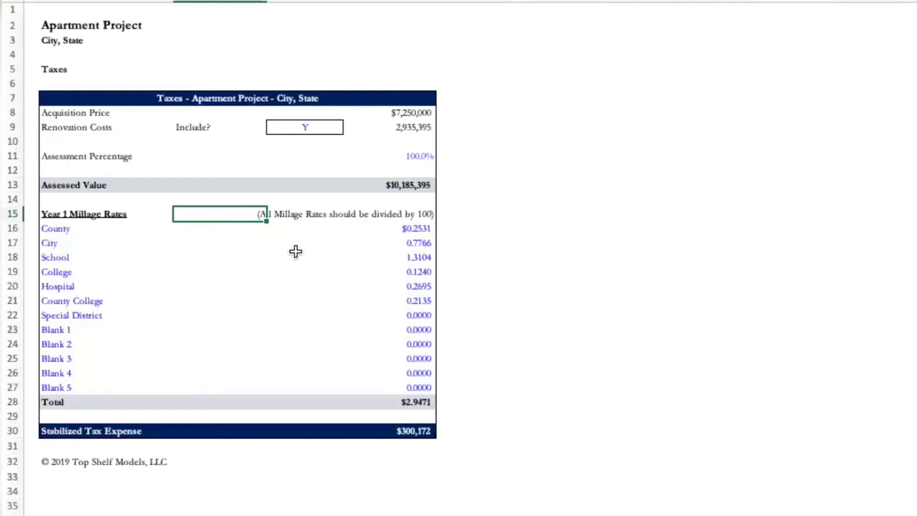
scroll(532, 340, "down", 3)
scroll(532, 340, "right", 1)
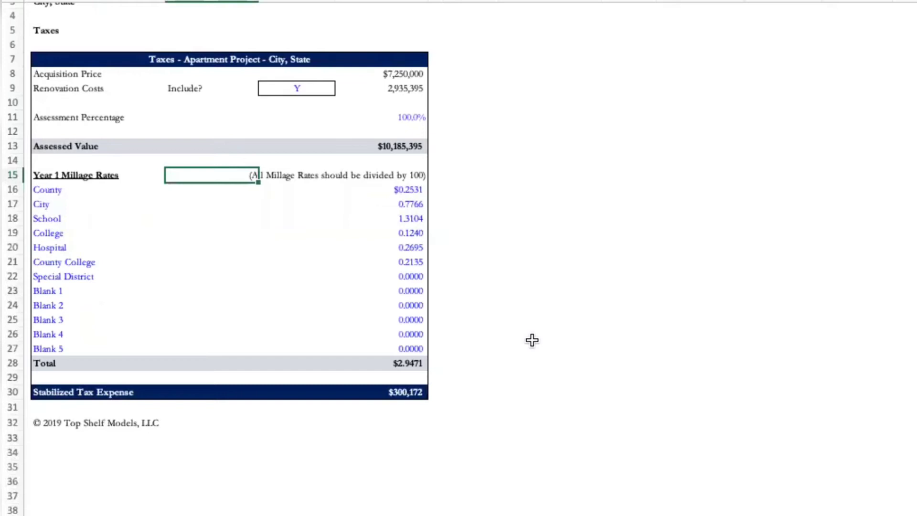
scroll(72, 155, "up", 1)
- Walk through the Taxes millage-rate labels and the SUM formula behind their Total
left_click(53, 70)
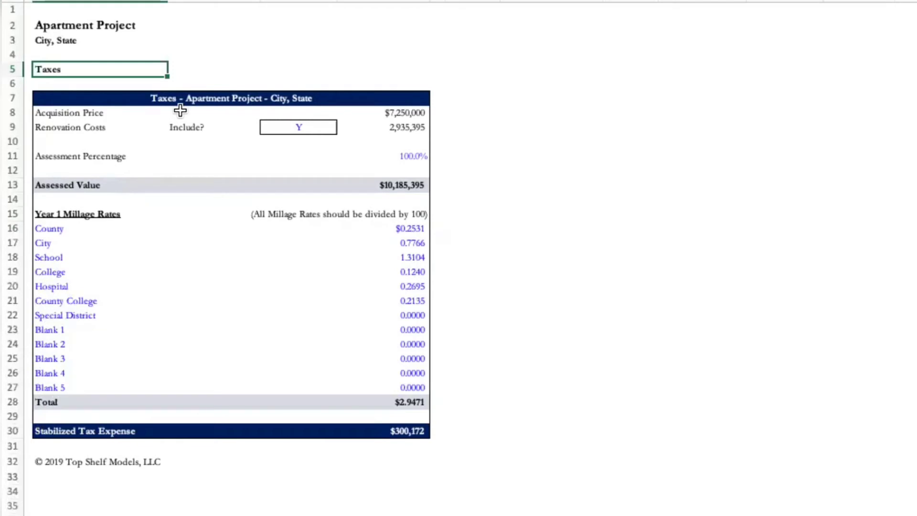
left_click(64, 245)
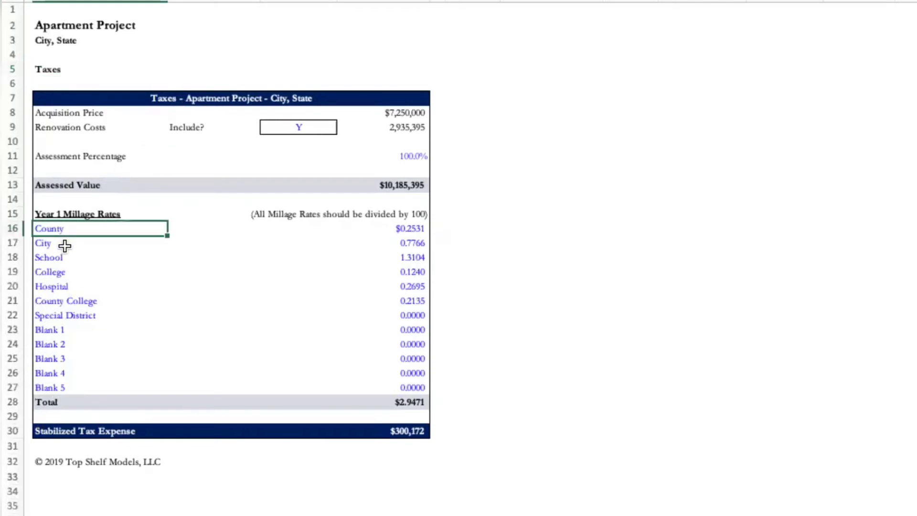
key("Down")
key("Down")
key("Down")
key("Down")
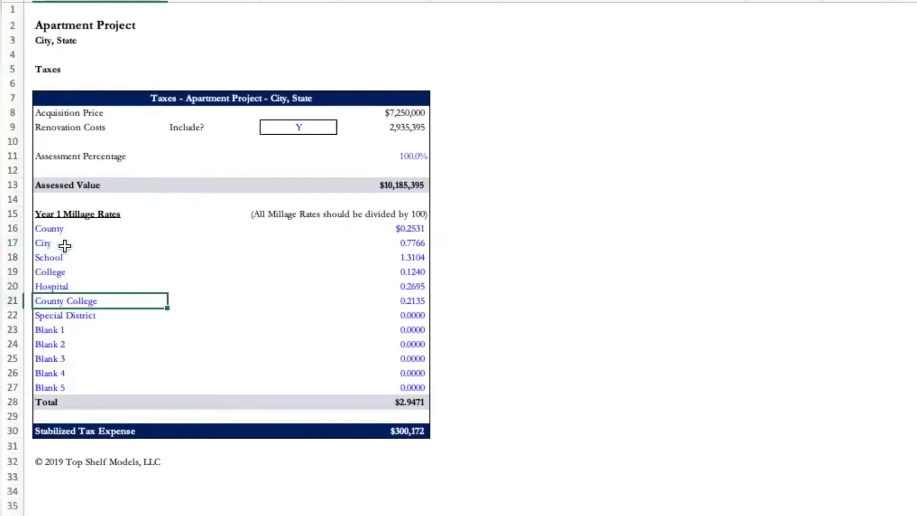
left_click(394, 402)
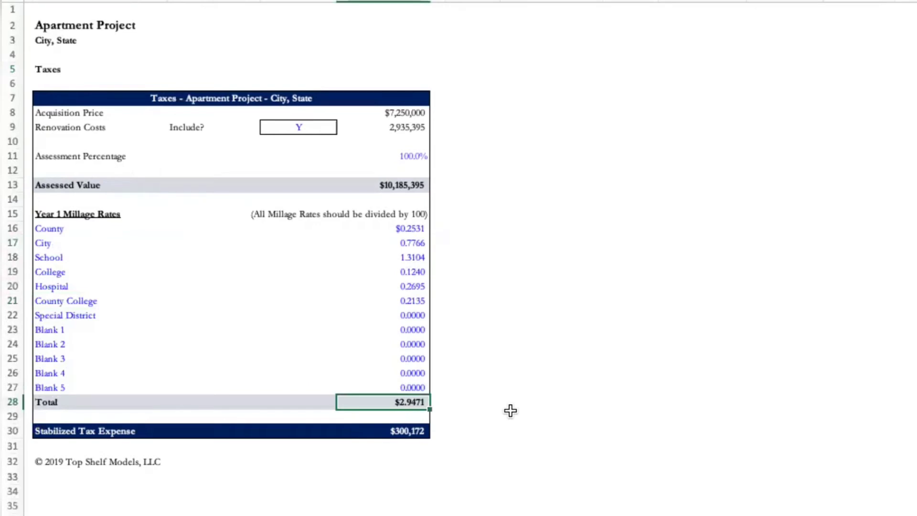
key("F2")
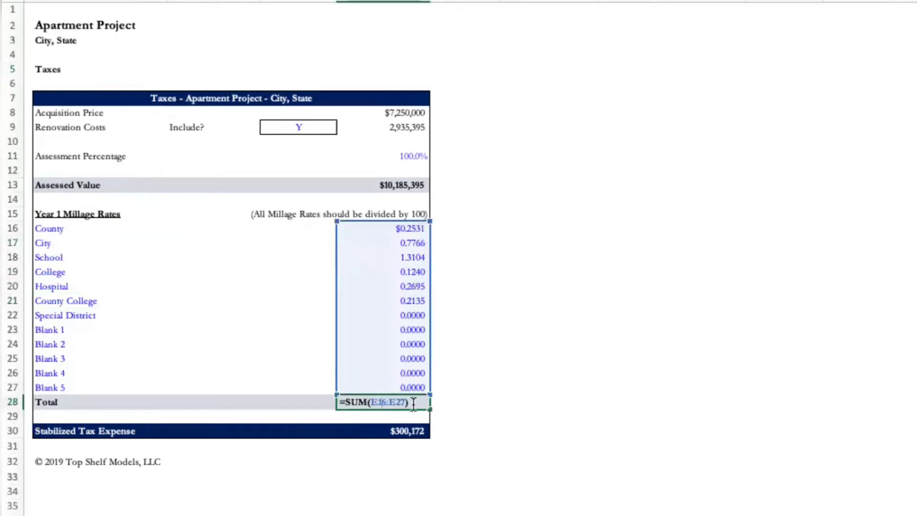
key("Escape")
- Trace the Stabilized Tax Expense to the millage Total, divide-by-100 note and Assessed Value
left_click(396, 430)
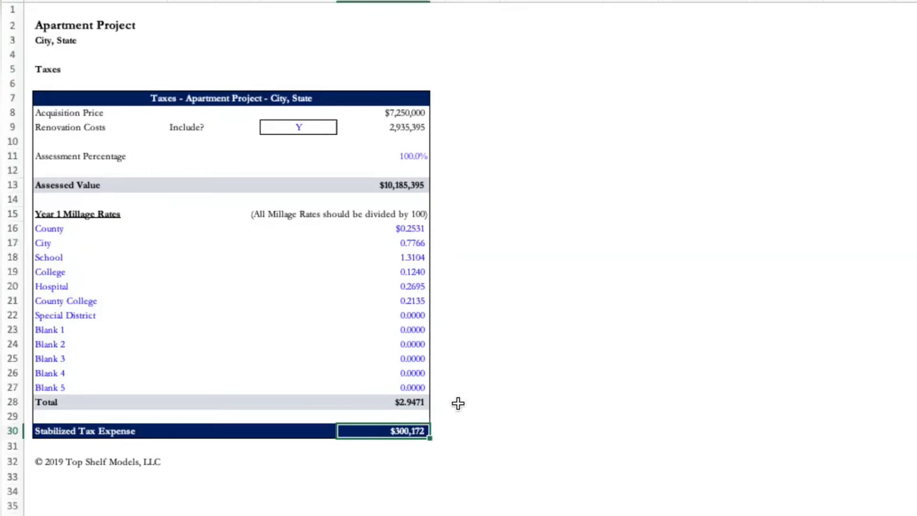
left_click(400, 402)
left_click(402, 213)
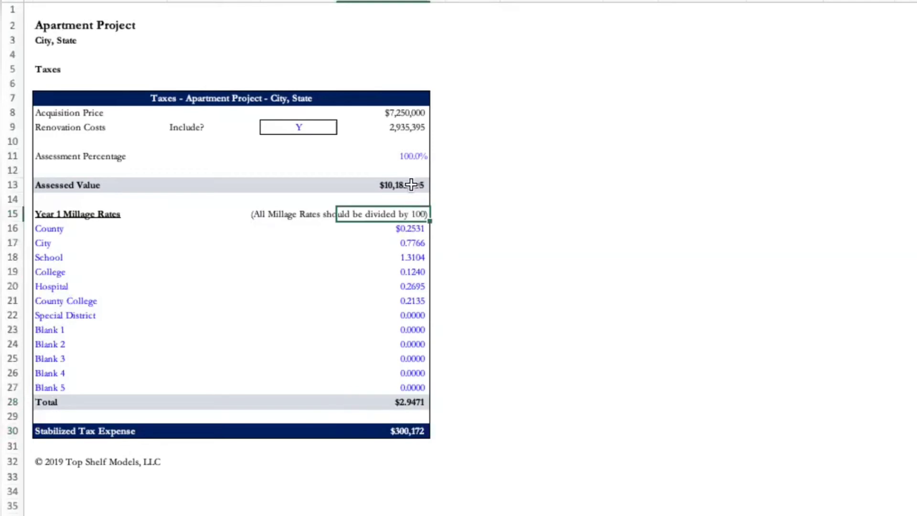
left_click(407, 180)
double_click(416, 430)
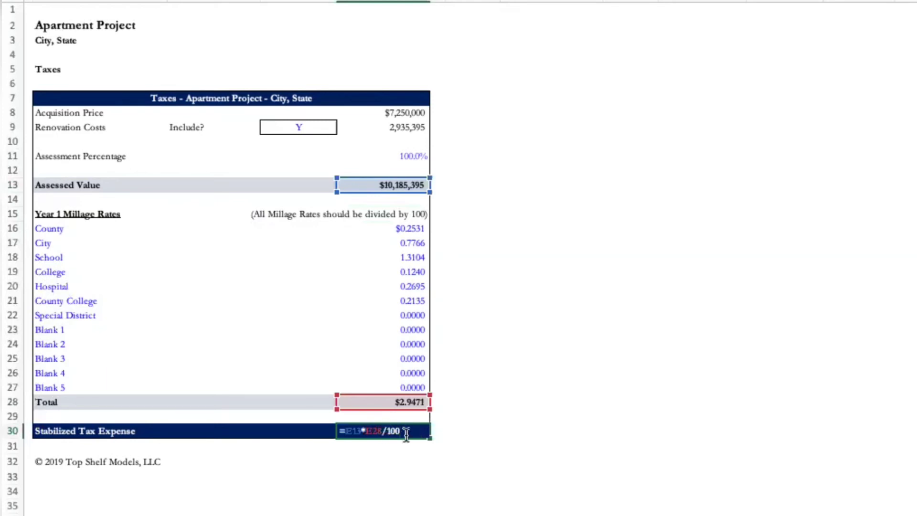
- Beside the tax expense, compute the millage Total divided by 100, giving a $0.03 rate
left_click(487, 434)
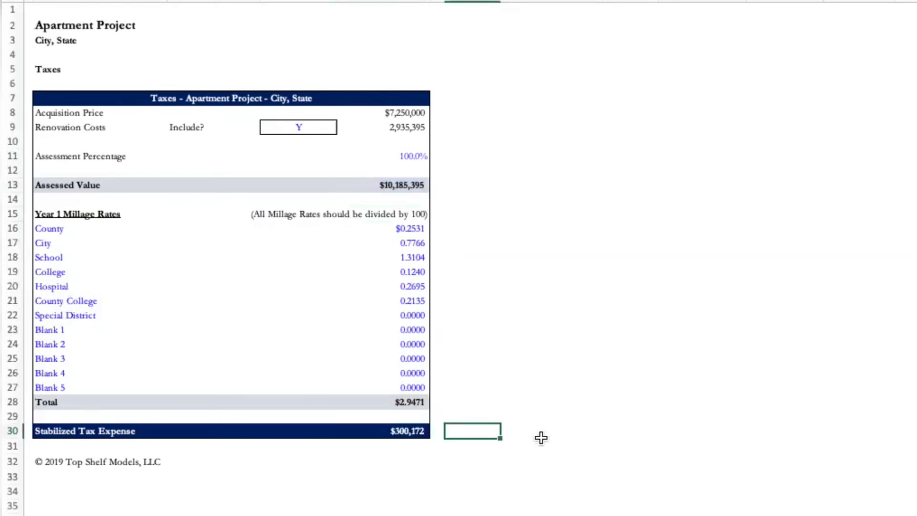
type("=")
key("Left")
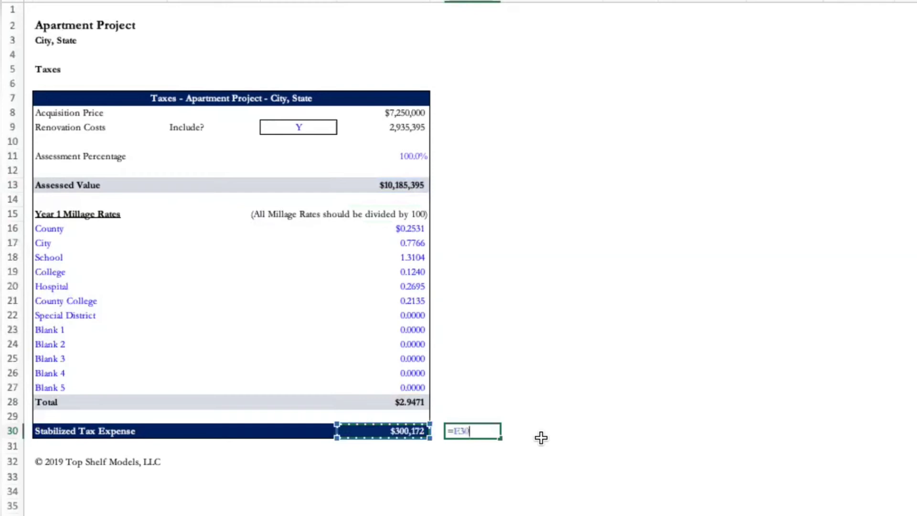
key("Up")
key("Up")
type("/100")
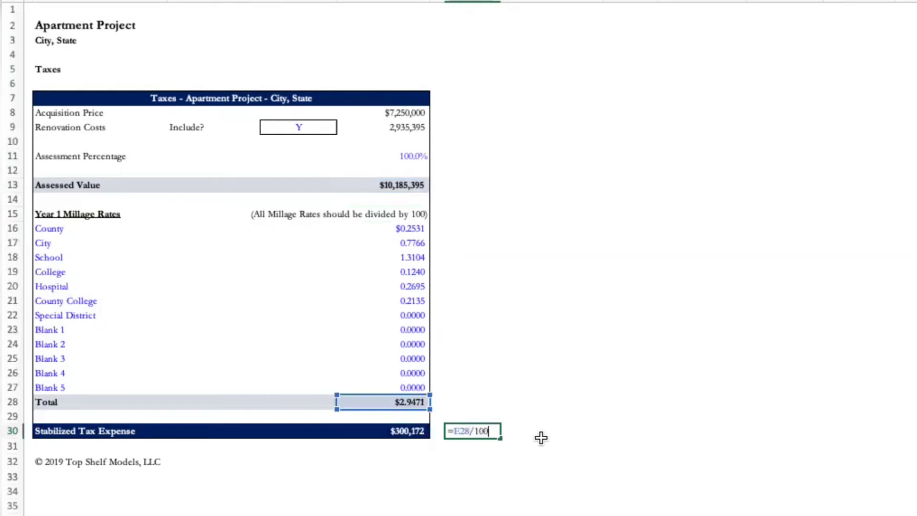
key("Return")
- Multiply that rate by the Assessed Value to get 300,172.26, matching the $300,172 expense
key("Right")
key("Up")
type("=")
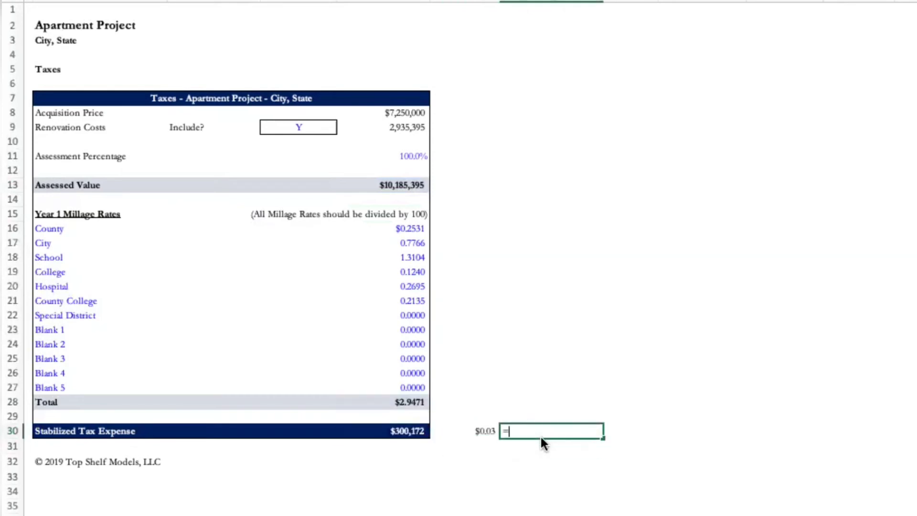
key("Left")
type("*")
key("Left")
key("Up")
key("Up")
key("Up")
key("Up")
key("Up")
key("Up")
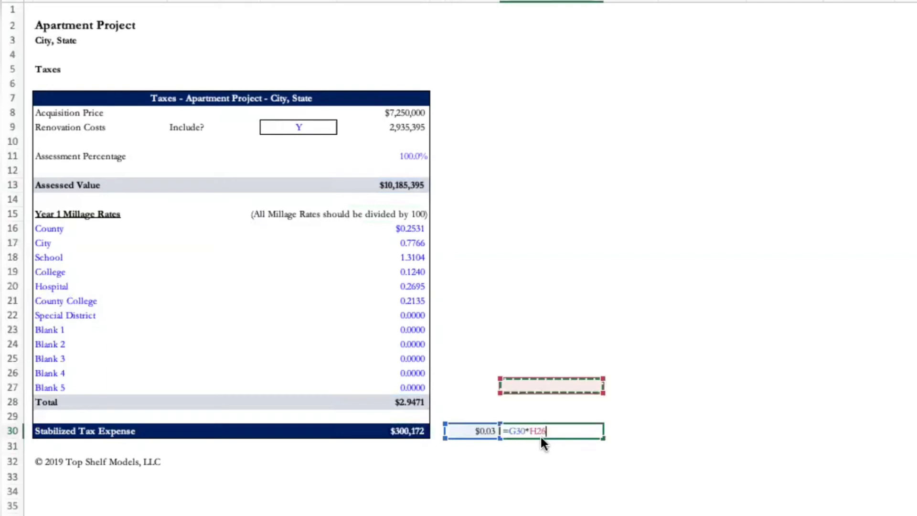
key("Up")
key("Up")
key("Up")
key("Up")
key("Up")
key("Up")
key("Left")
key("Up")
key("Up")
key("Up")
key("Up")
key("Up")
key("Up")
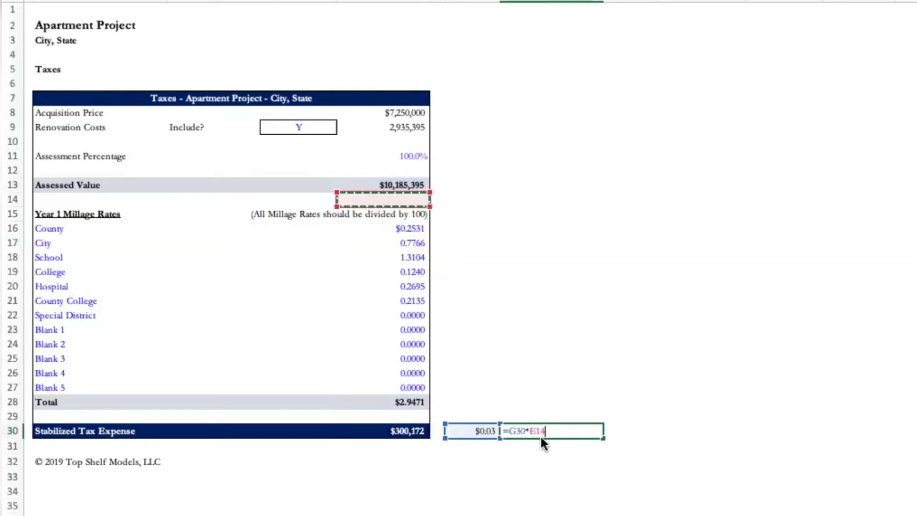
key("Return")
left_click(567, 431)
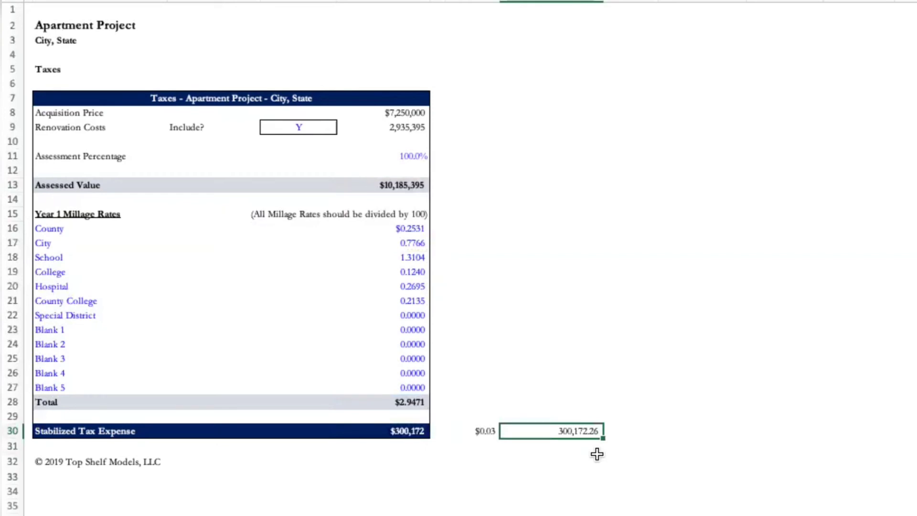
left_click(408, 431)
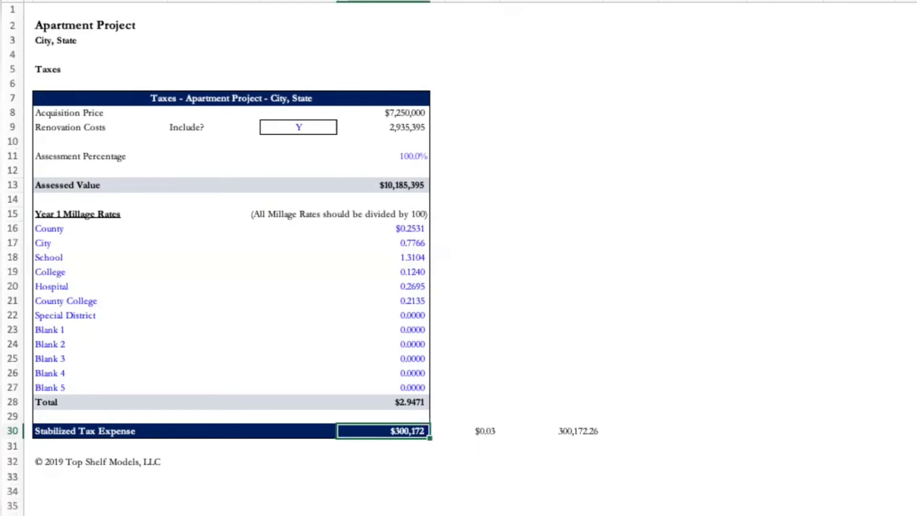
- Switch to the Financials sheet to find the property tax line
key("ctrl+Page_Up")
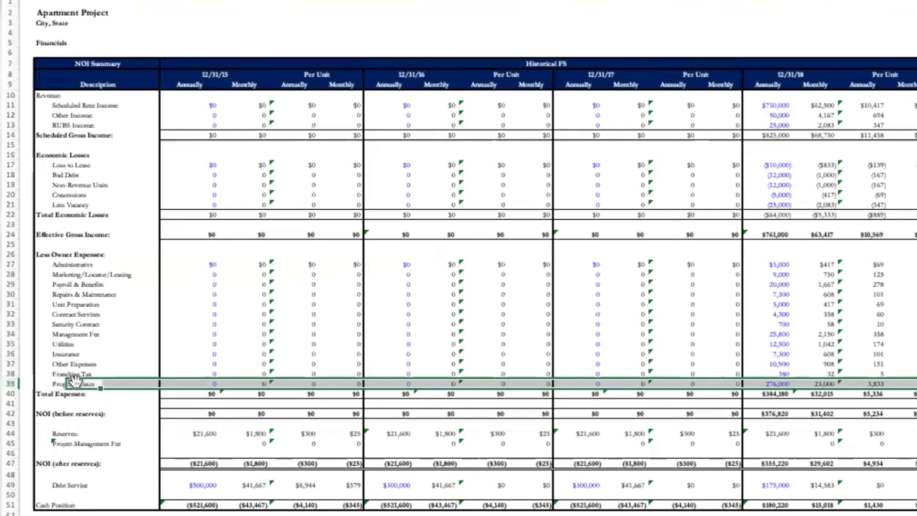